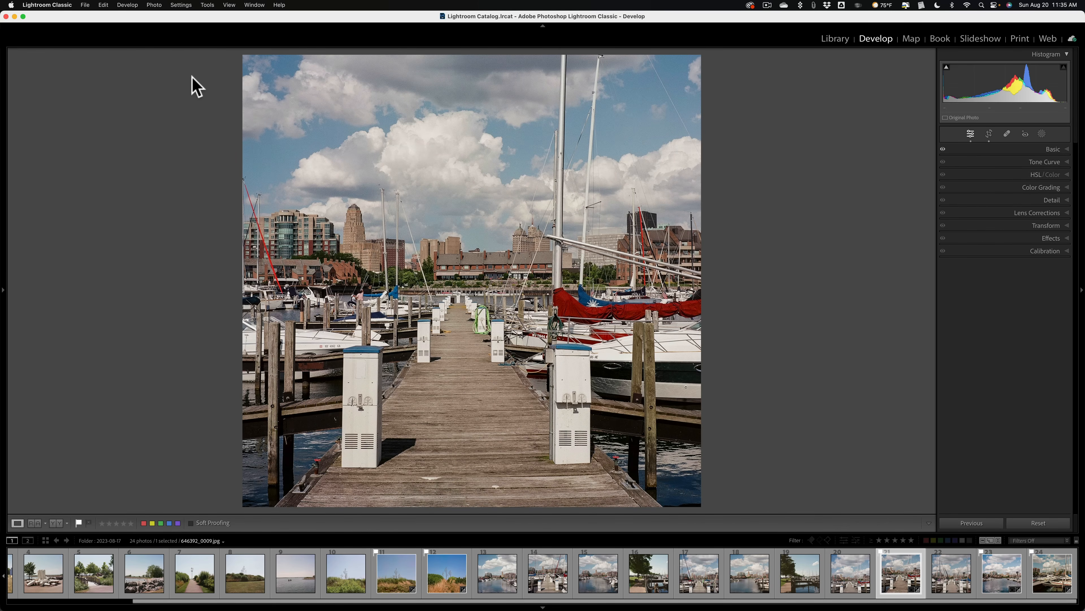
Open the External Editing preferences and set the Photoshop version to Adobe Photoshop (Beta)
left_click(55, 7)
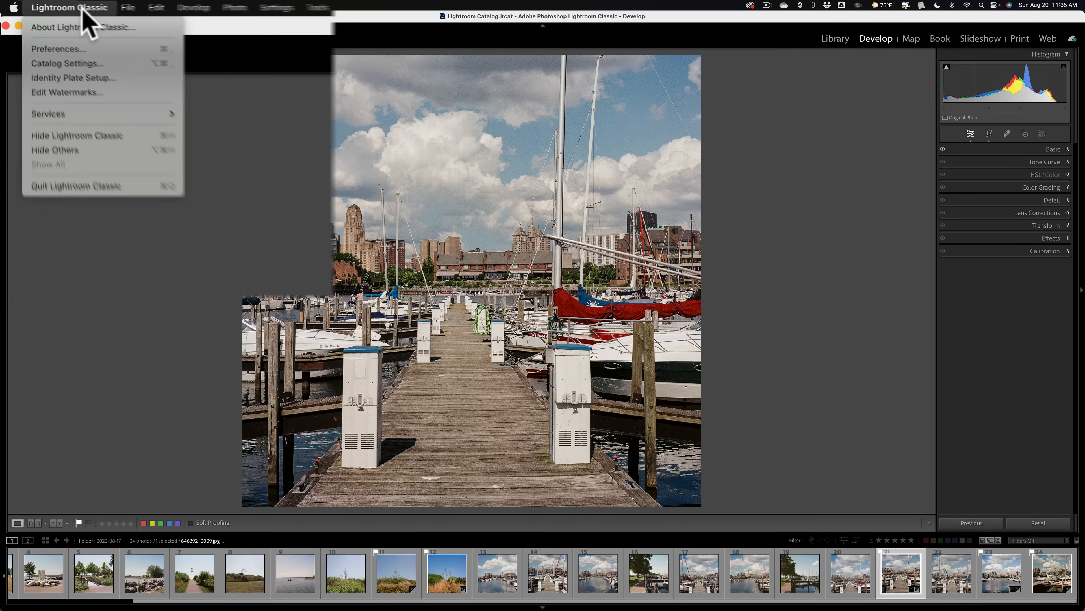
mouse_move(203, 9)
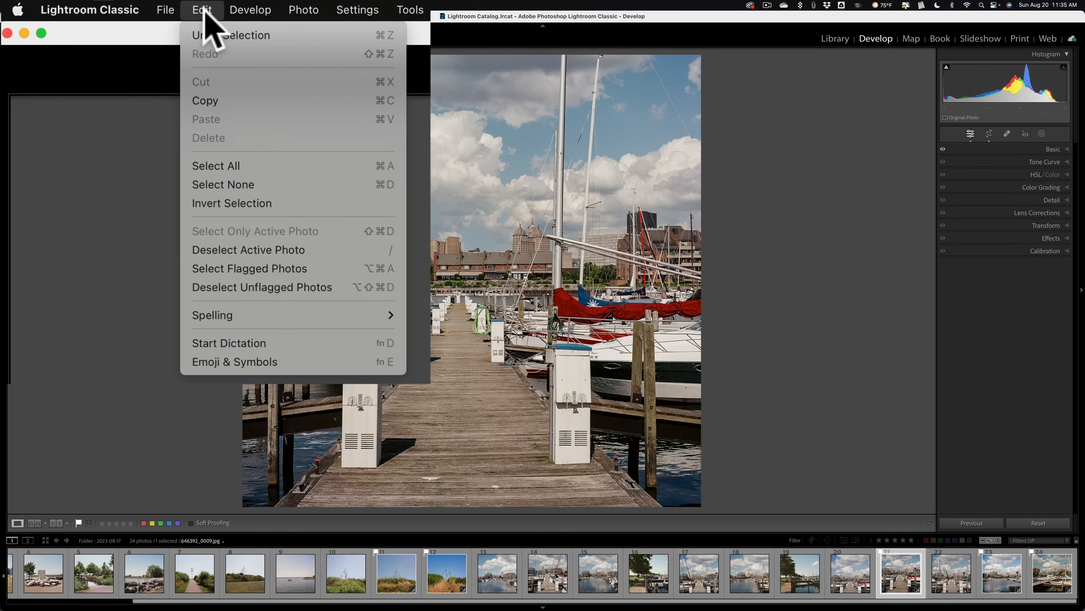
mouse_move(98, 9)
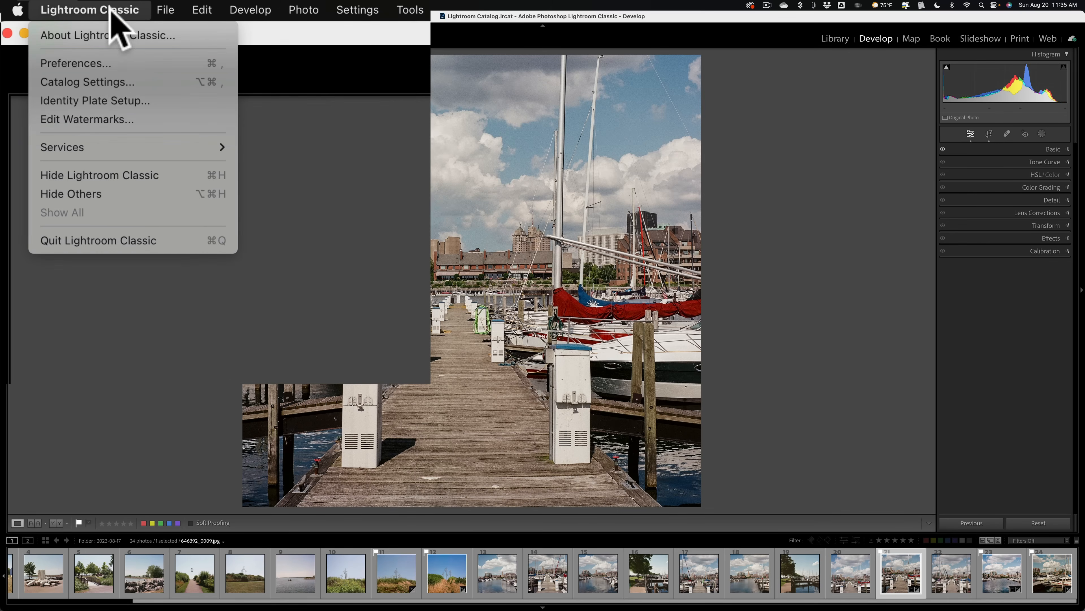
left_click(101, 61)
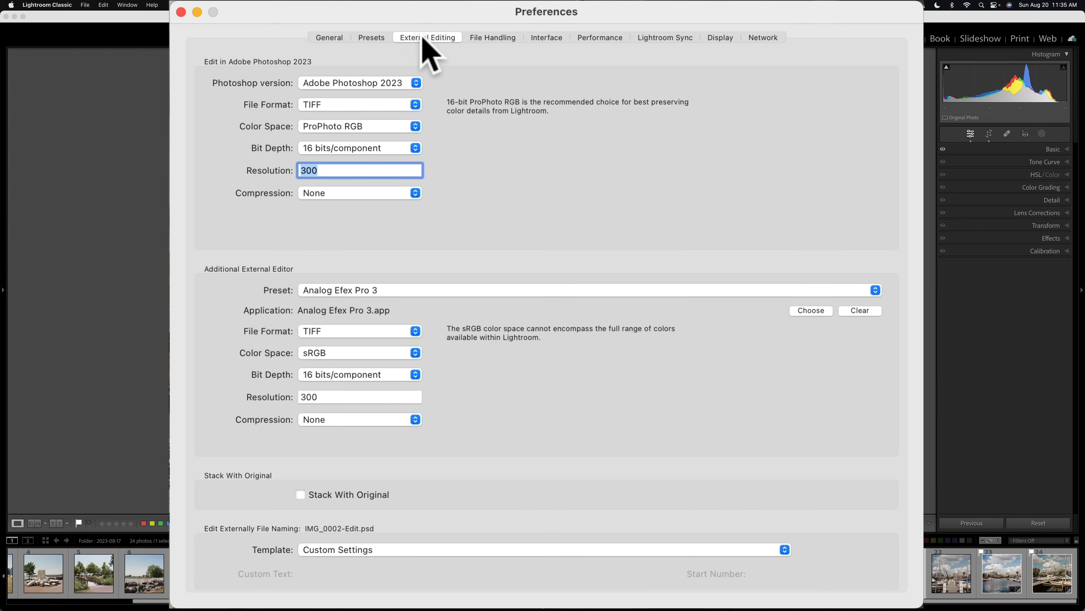
left_click(423, 39)
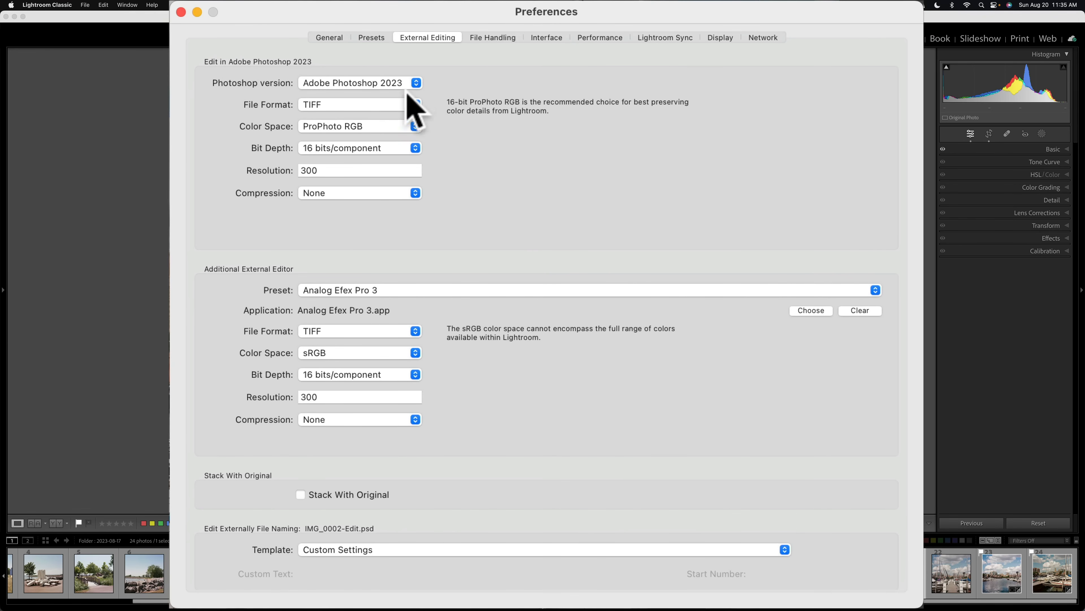
left_click(416, 83)
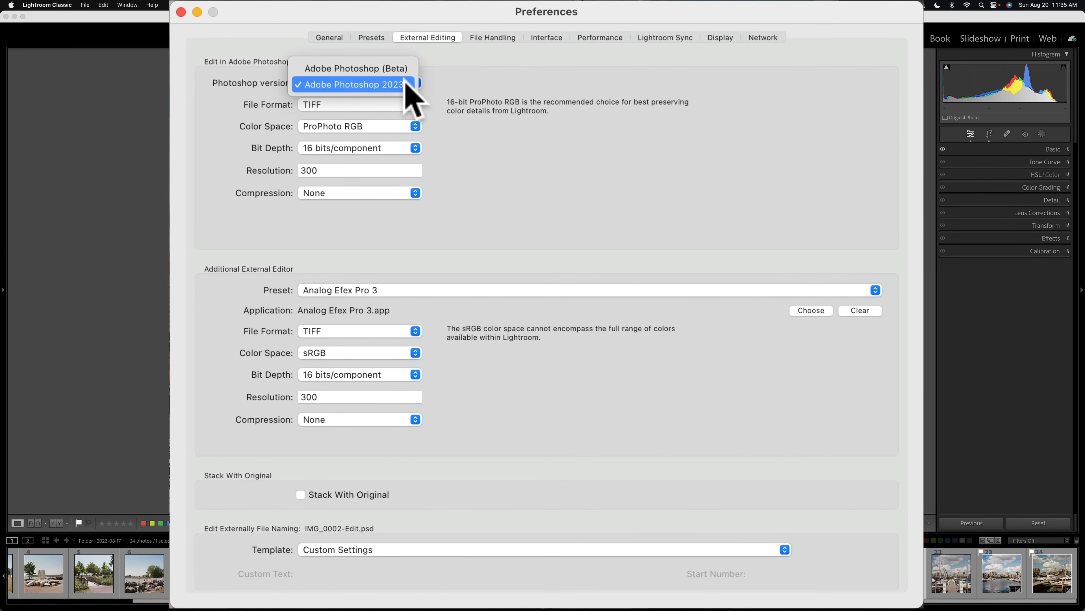
left_click(396, 68)
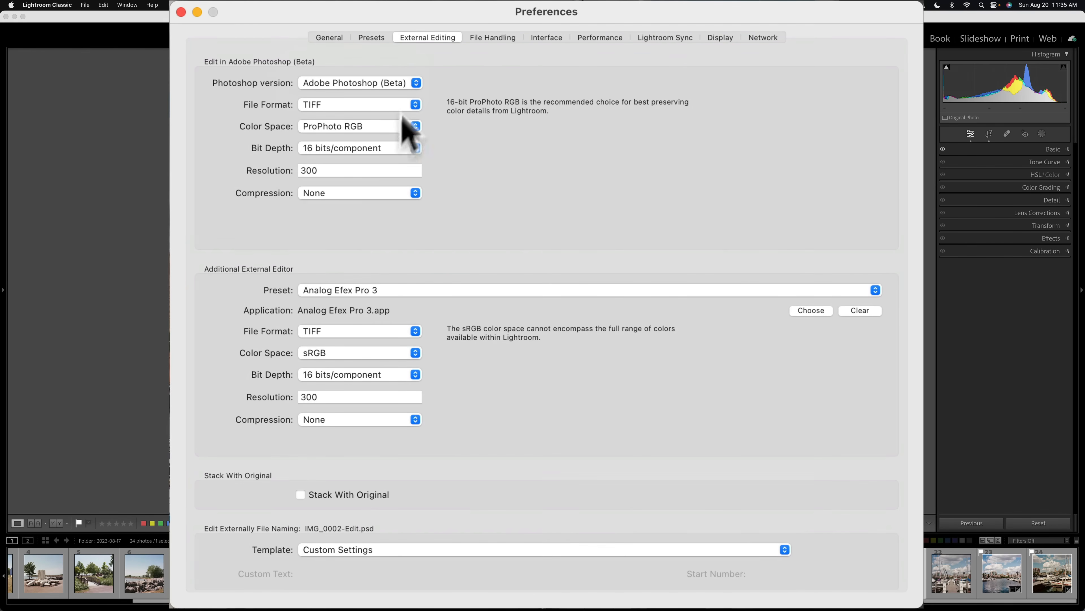
Switch the Photoshop version to Adobe Photoshop 2023 and back to Adobe Photoshop (Beta)
left_click(410, 84)
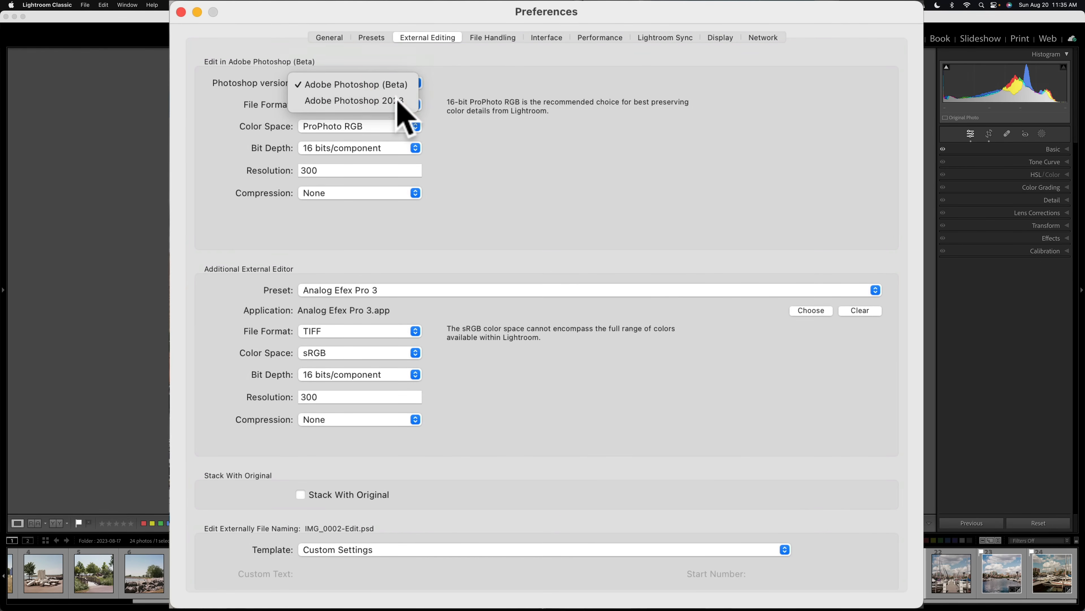
left_click(399, 100)
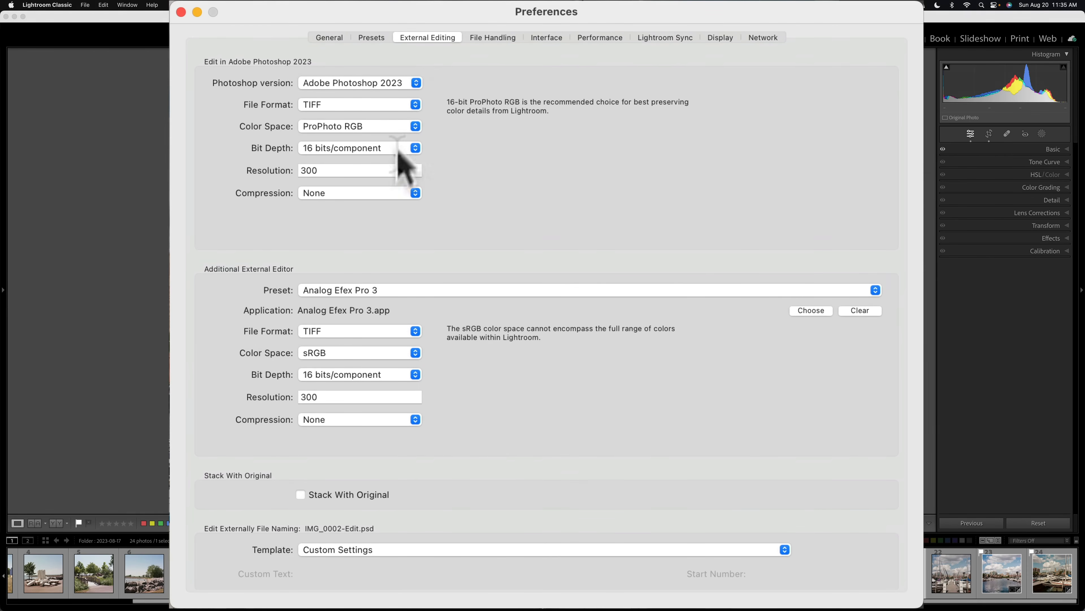
left_click(415, 83)
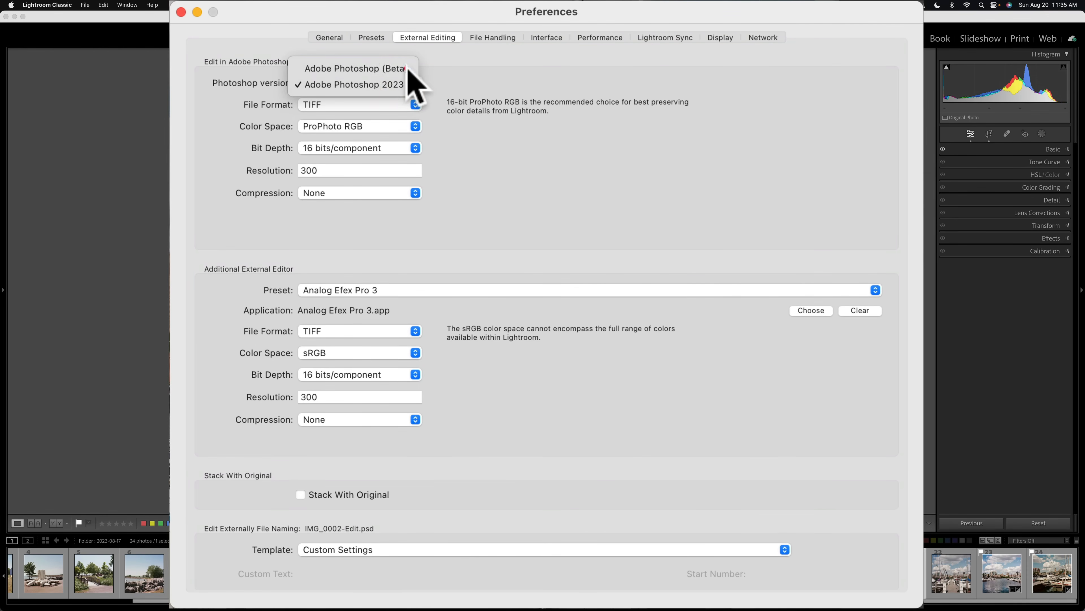
left_click(408, 69)
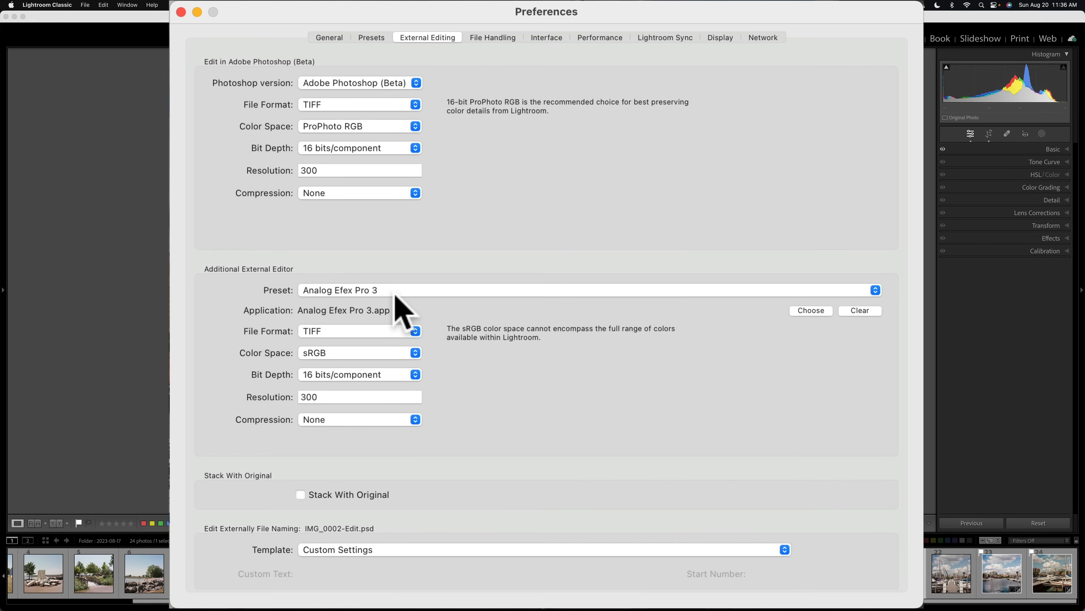
Clear the additional external editor's application and choose Adobe Photoshop 2023.app from the Applications folder as its replacement
left_click(411, 292)
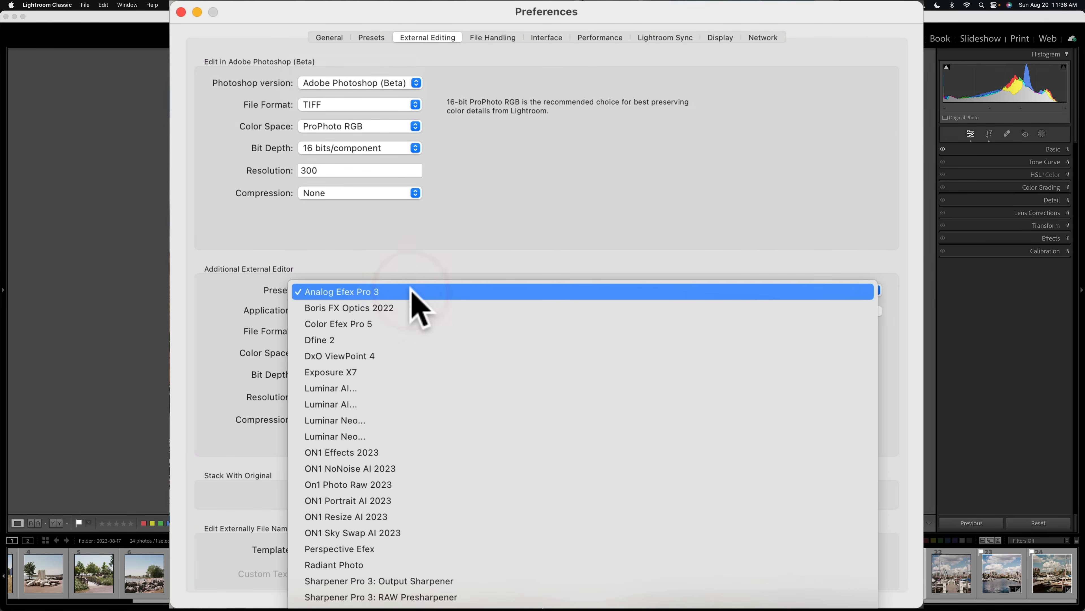
left_click(411, 291)
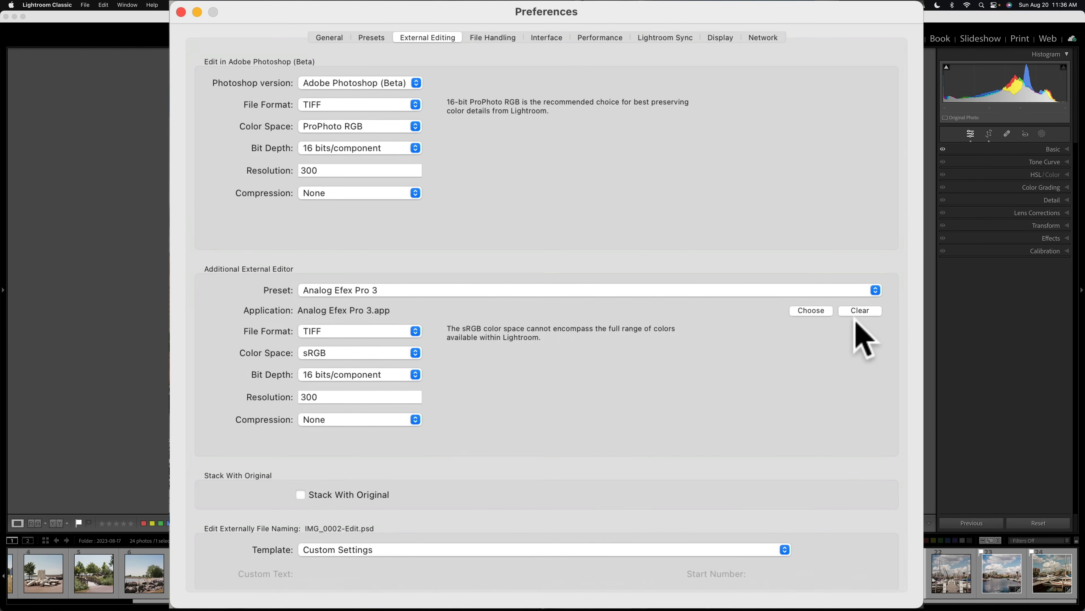
left_click(858, 306)
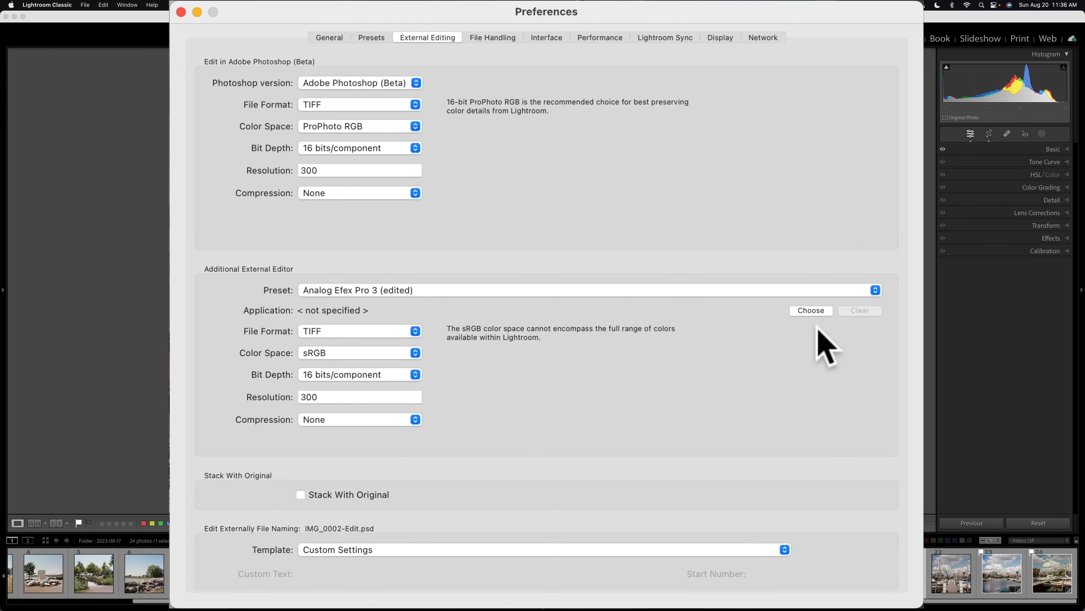
left_click(809, 311)
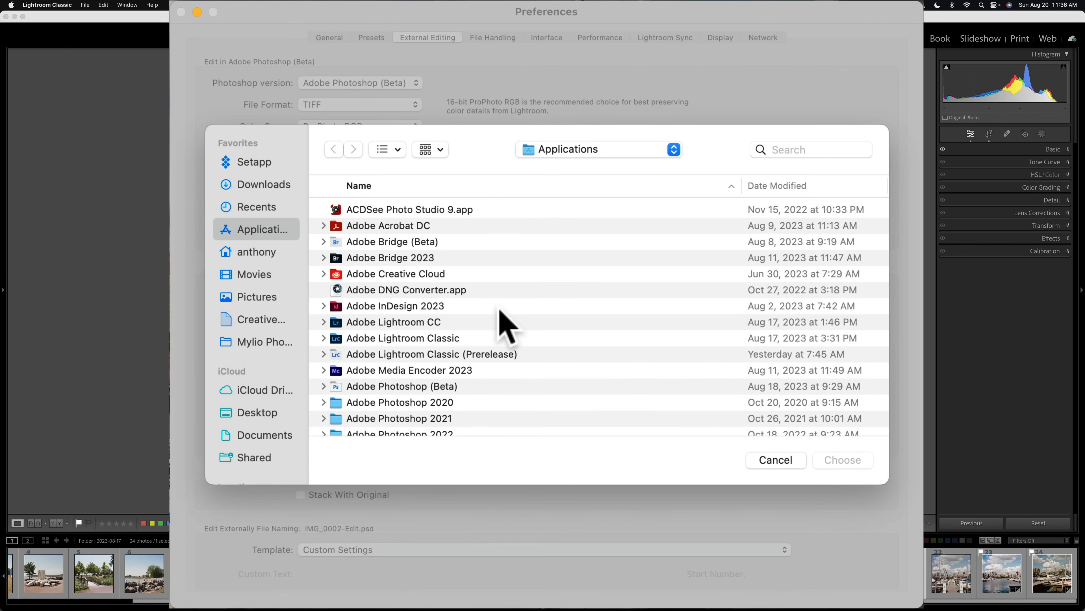
scroll(496, 310, "down", 4)
scroll(506, 327, "down", 2)
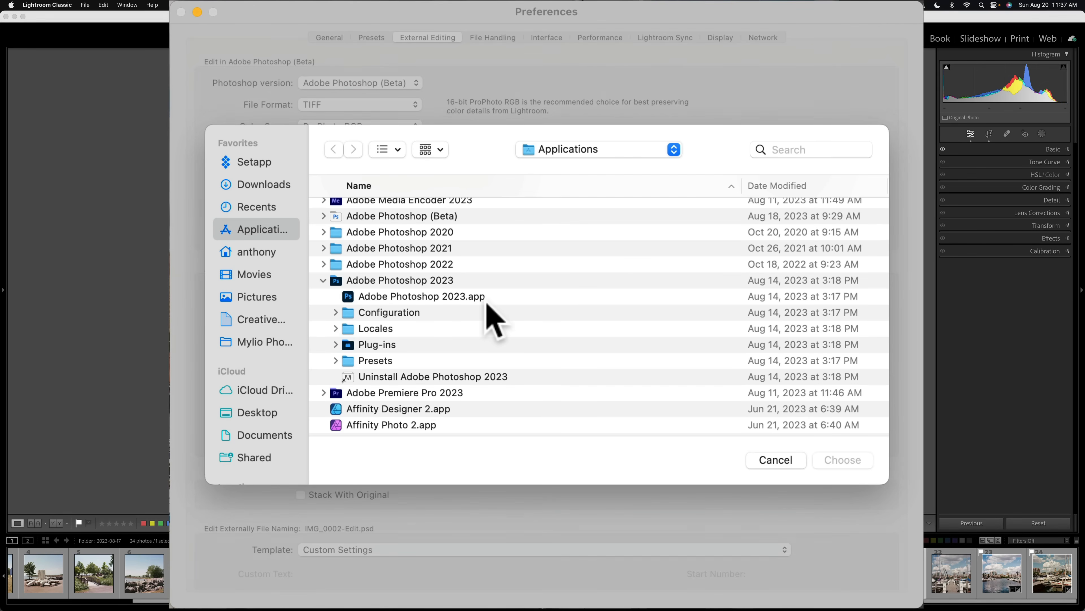
left_click(462, 296)
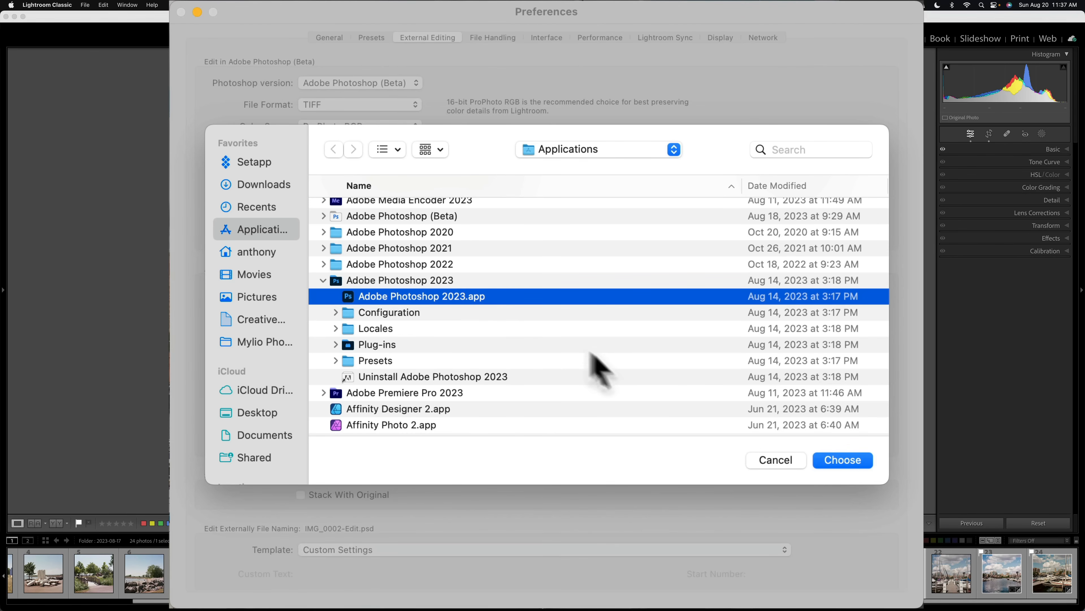
left_click(854, 461)
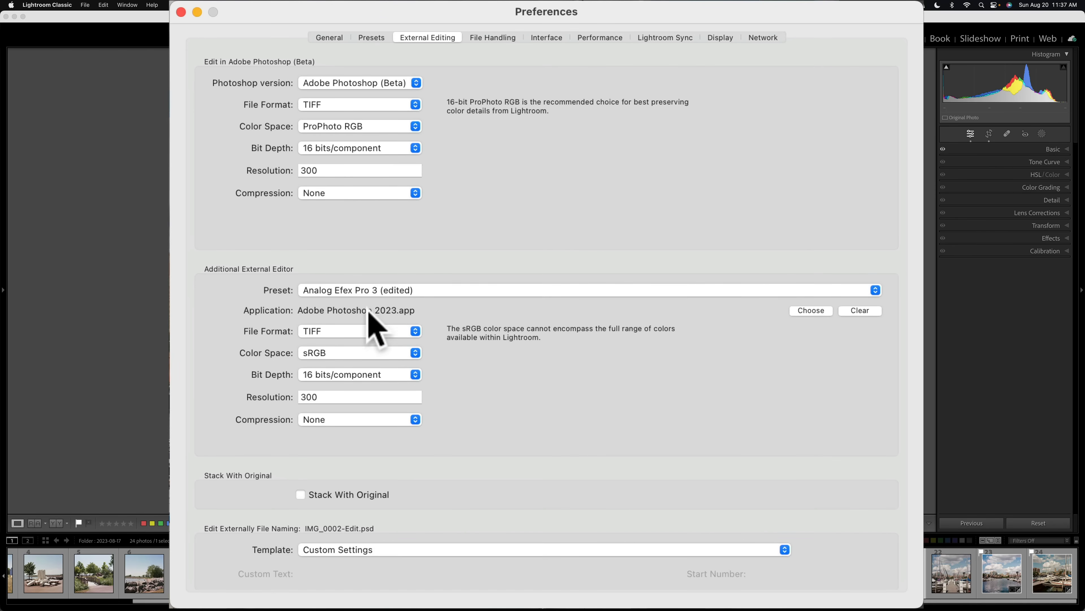
Keep TIFF as the additional external editor's file format and set its color space to ProPhoto RGB
left_click(403, 332)
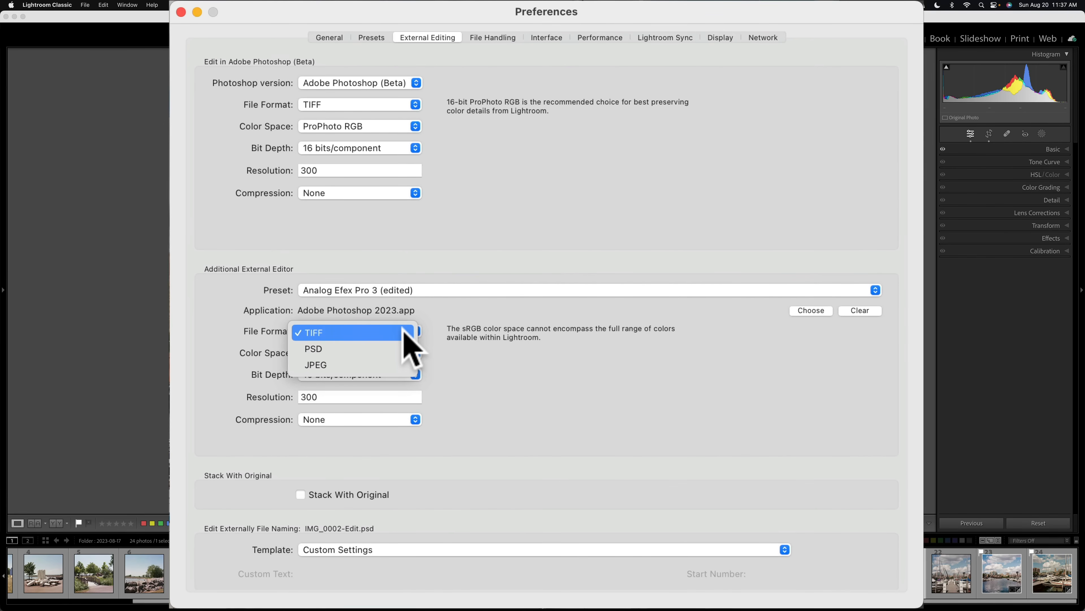
left_click(404, 333)
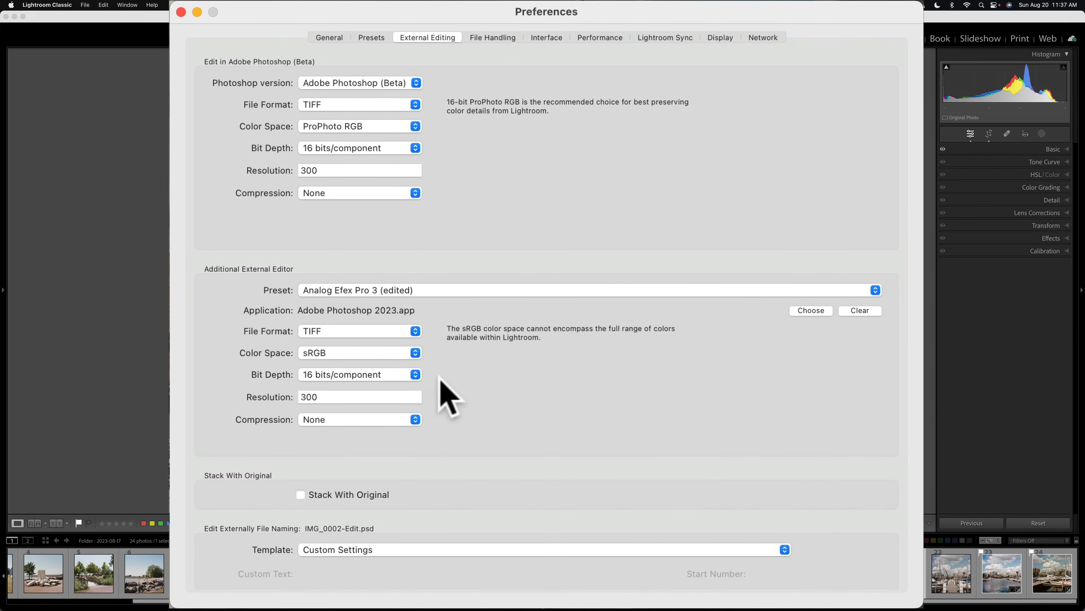
left_click(414, 353)
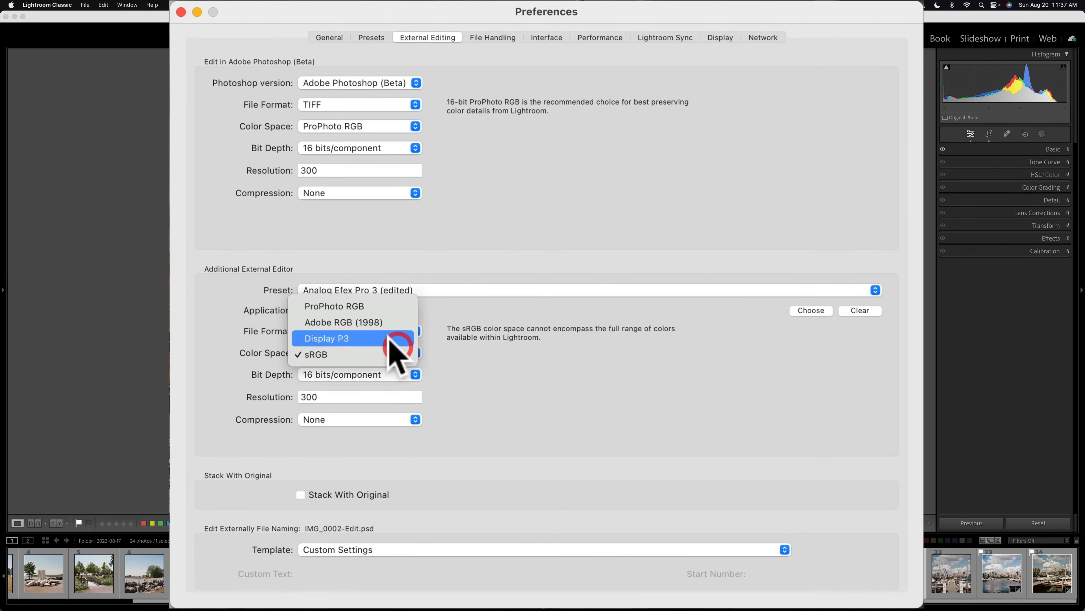
left_click(377, 306)
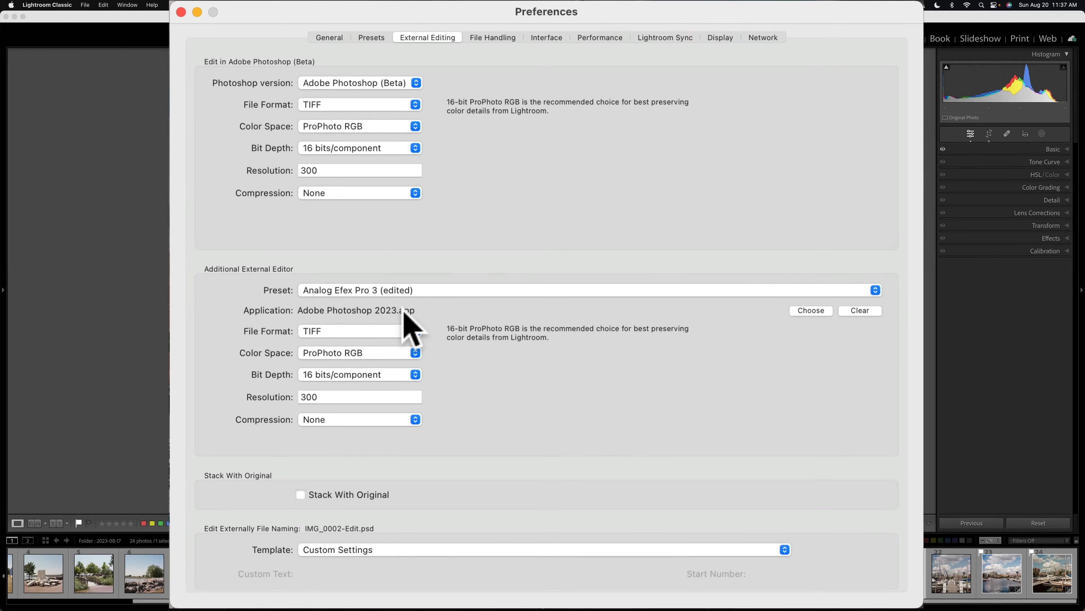
Save the current additional external editor settings as a new preset named "Adobe Photoshop 2023"
left_click(465, 291)
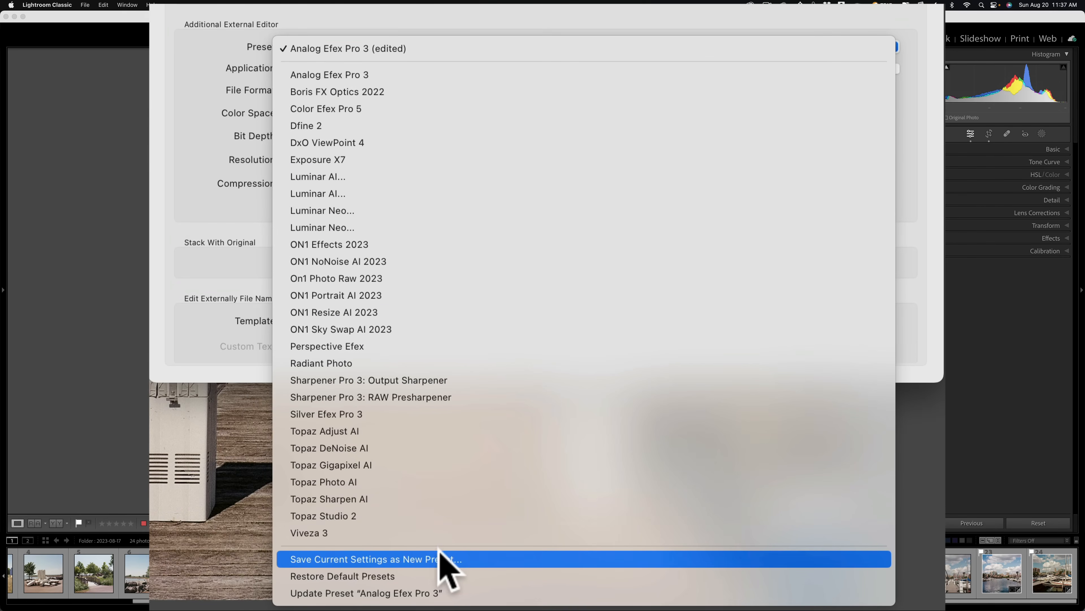
left_click(476, 558)
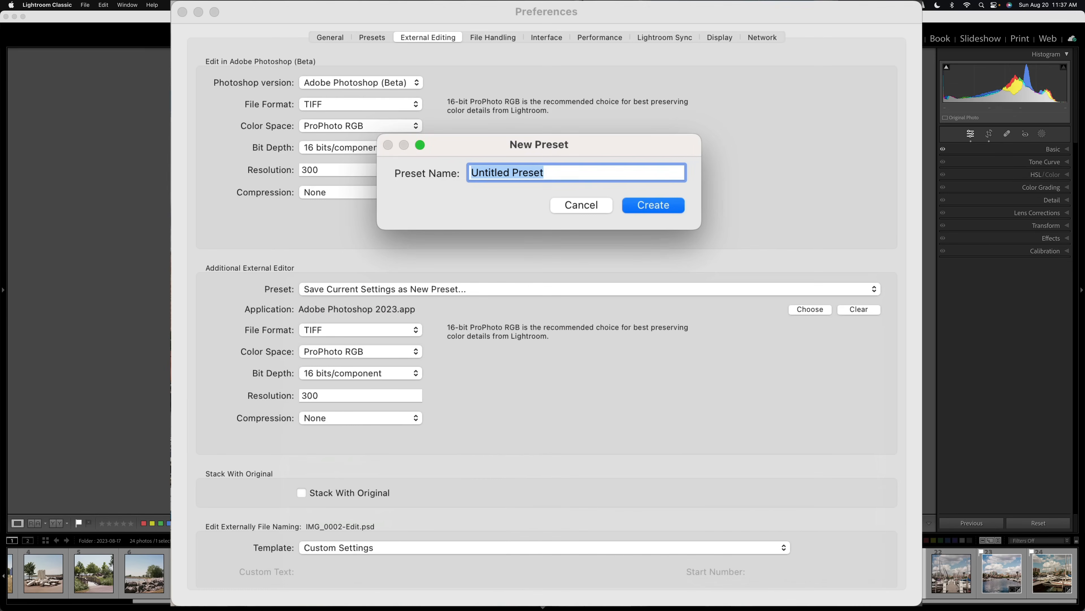
type("Ad")
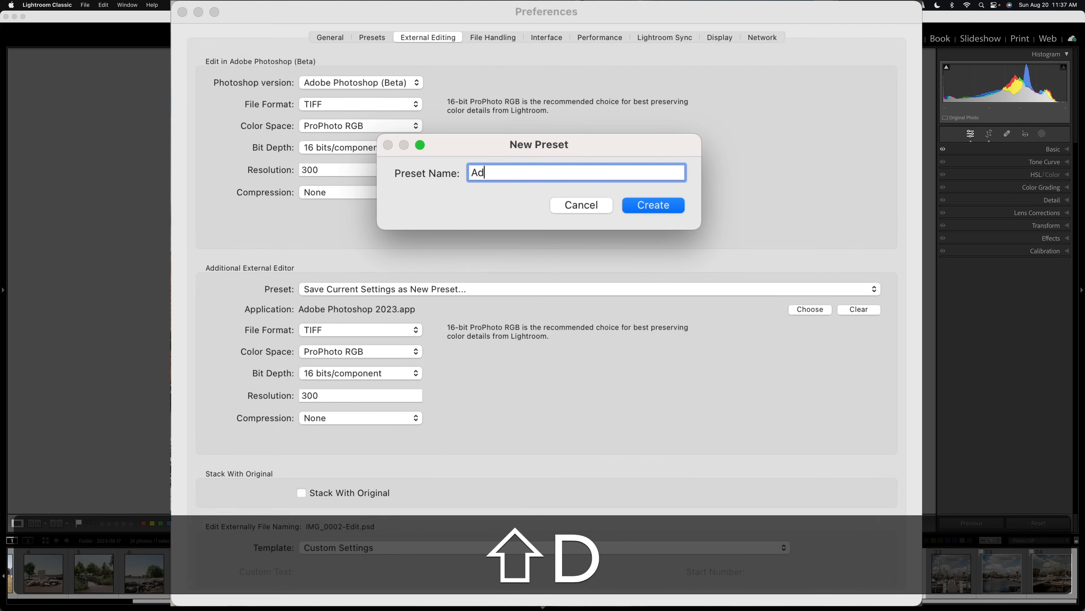
type("obe Pho")
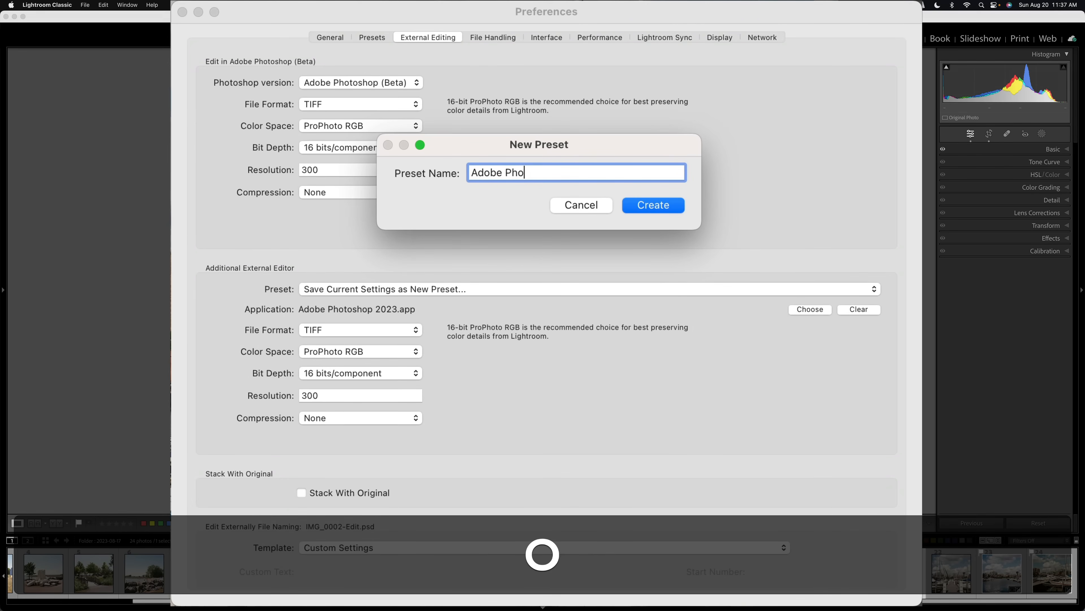
type("toshop 2023")
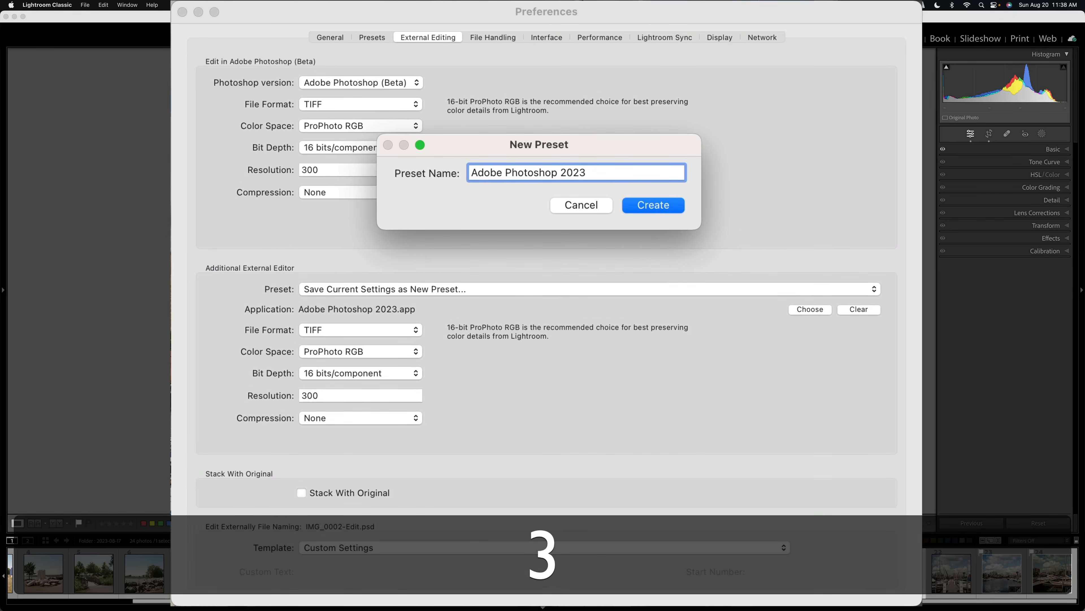
left_click(656, 206)
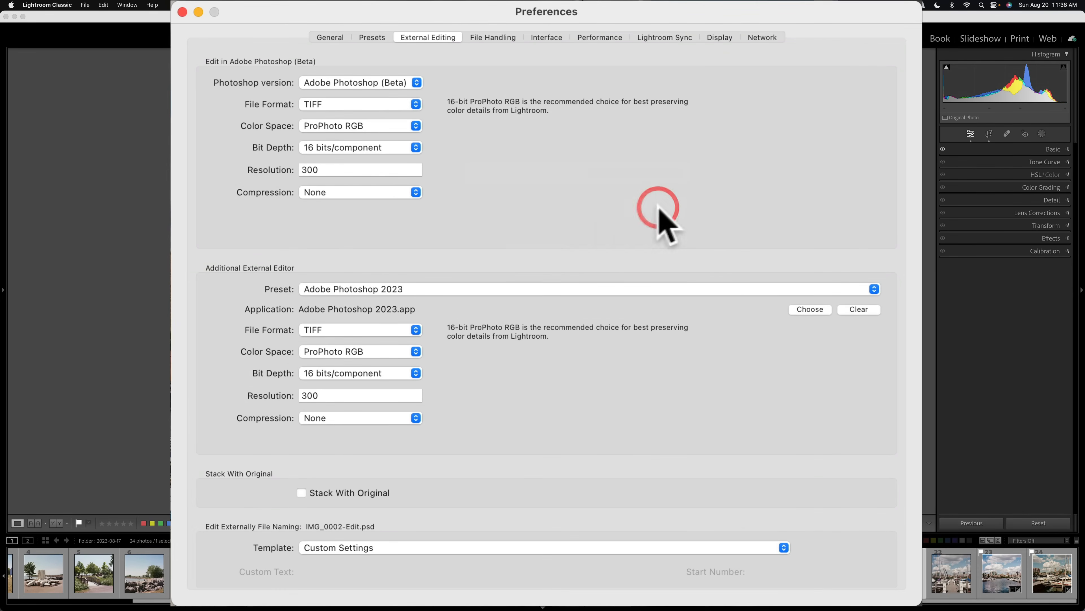
Keep the Adobe Photoshop 2023 preset selected as the additional external editor and close the preferences
left_click(413, 288)
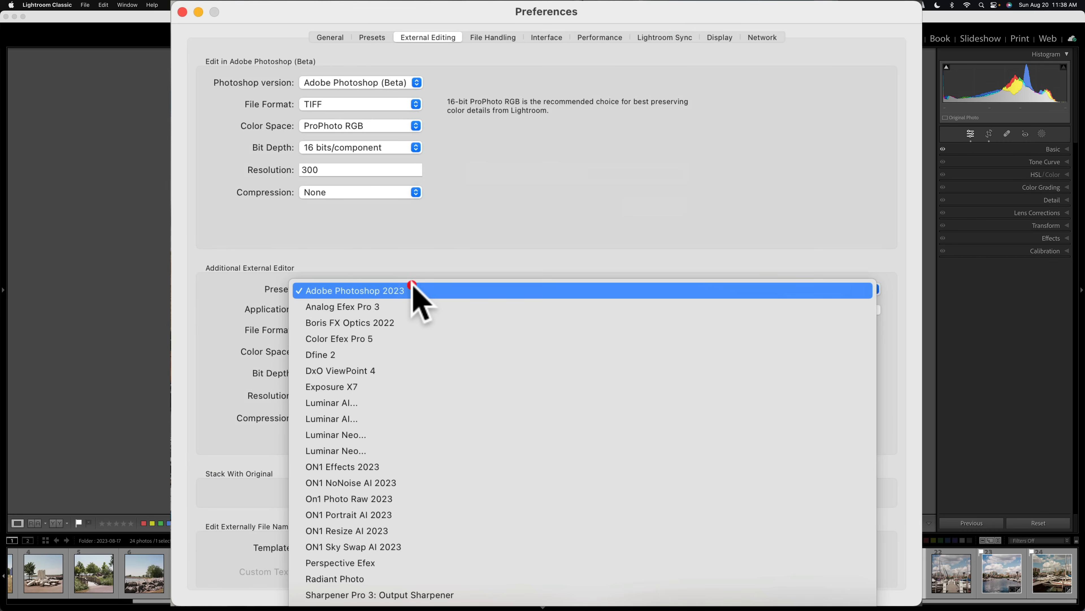
left_click(412, 290)
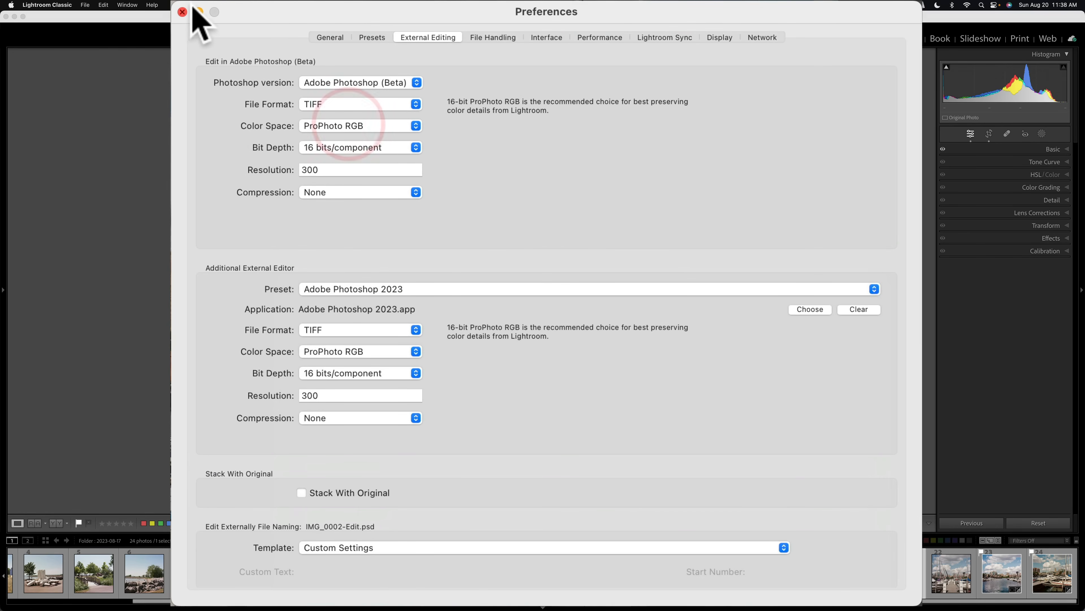
left_click(182, 11)
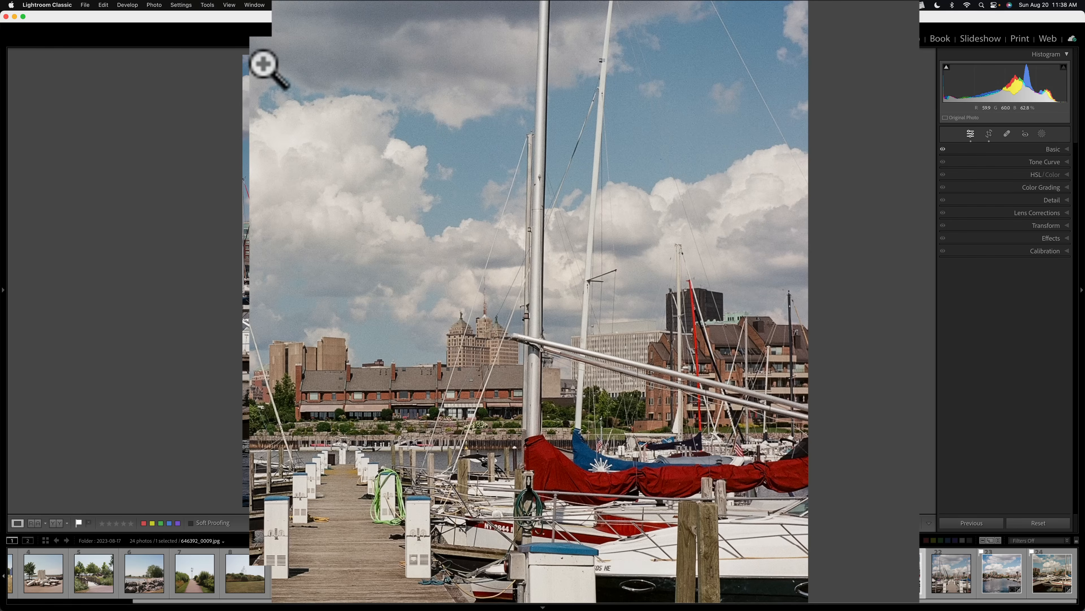
Examine the marina photo's Edit In options for Adobe Photoshop (Beta) and Adobe Photoshop 2023
right_click(426, 102)
mouse_move(385, 214)
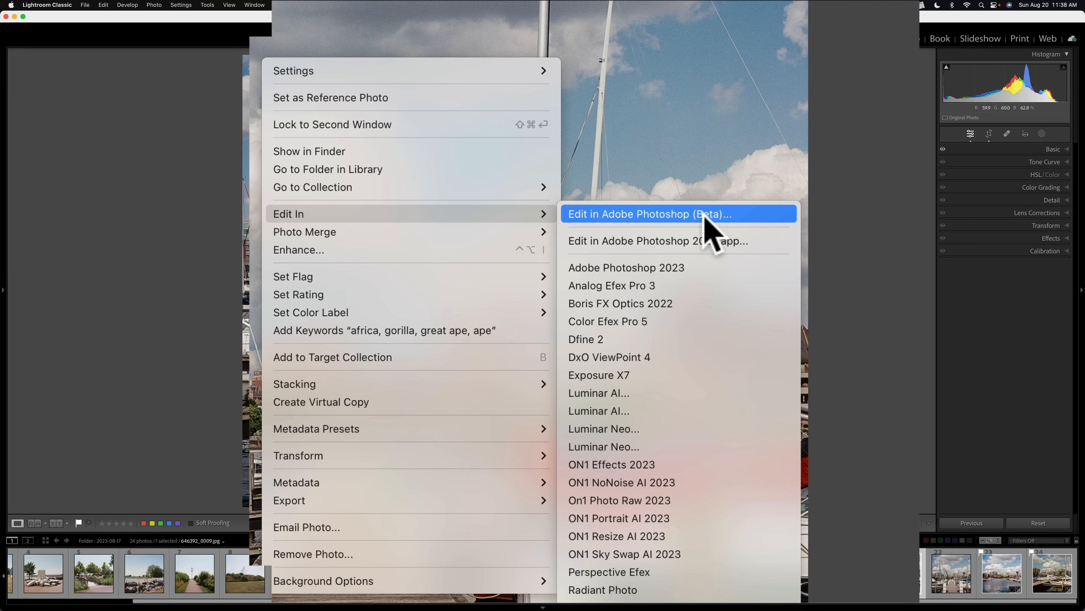
left_click(538, 2)
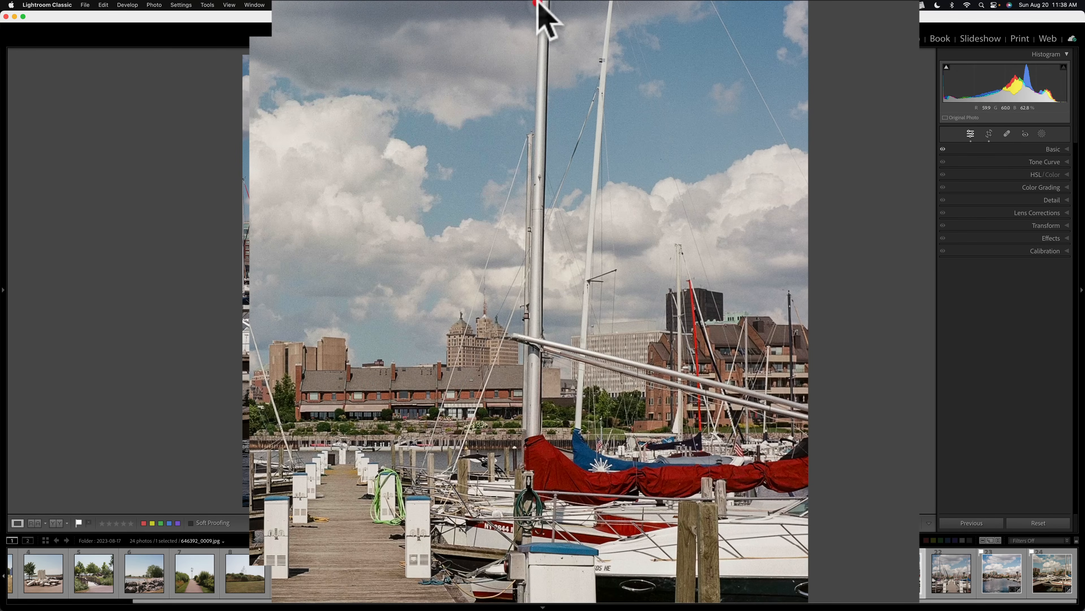
right_click(357, 62)
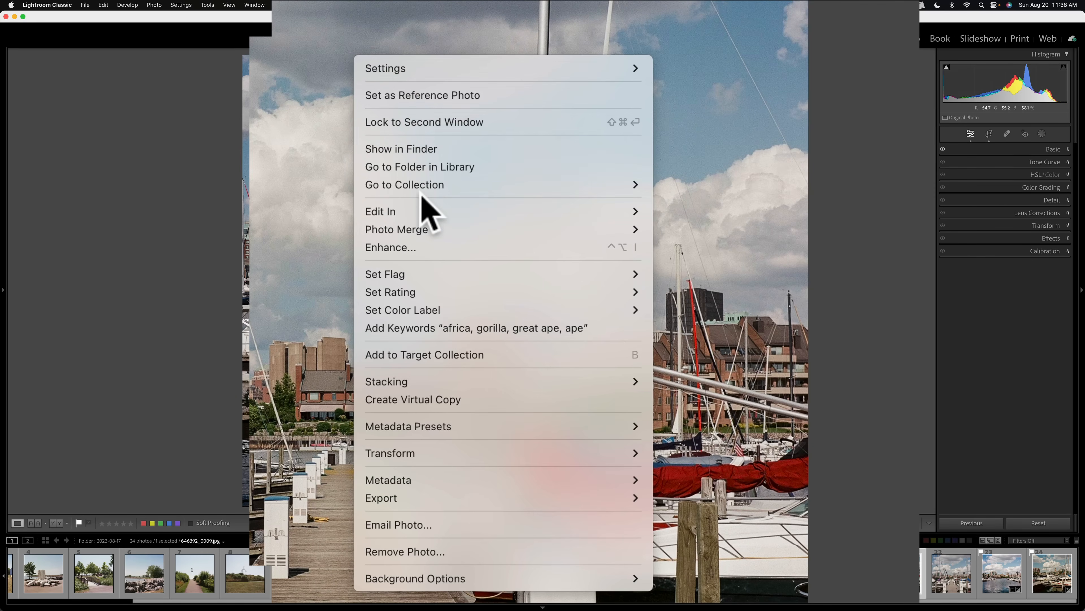
mouse_move(425, 210)
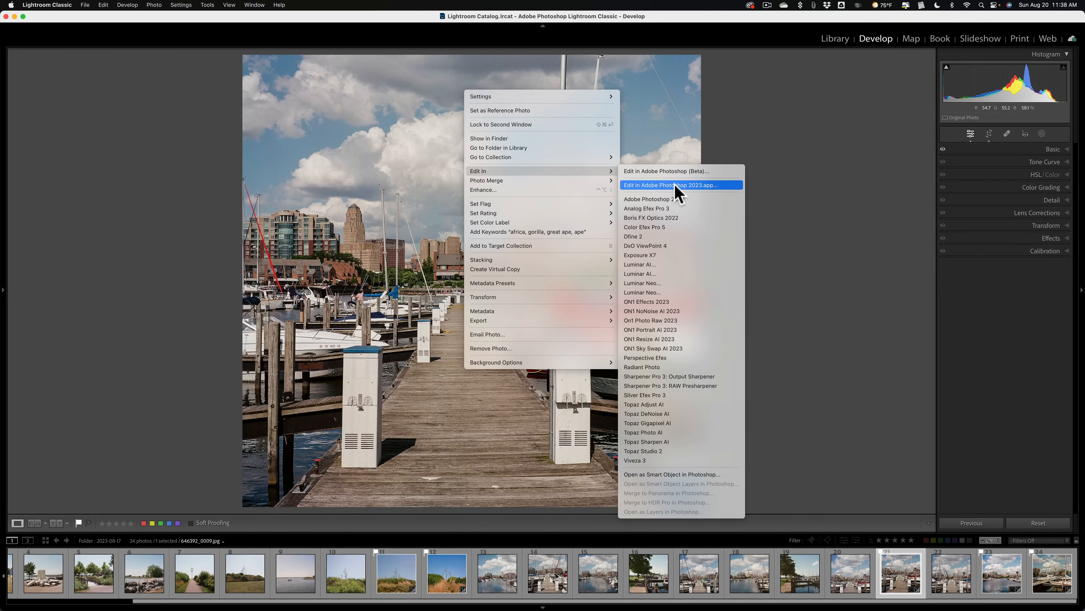
Review the External Editing preferences for Adobe Photoshop (Beta) and the Adobe Photoshop 2023 preset, and close them without changes
left_click(732, 114)
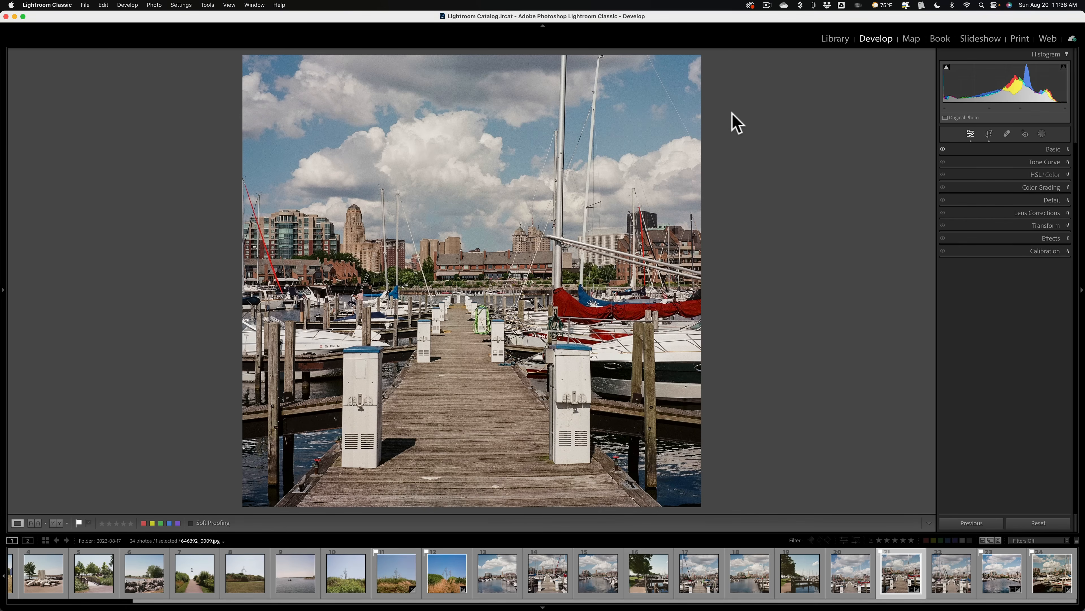
left_click(59, 5)
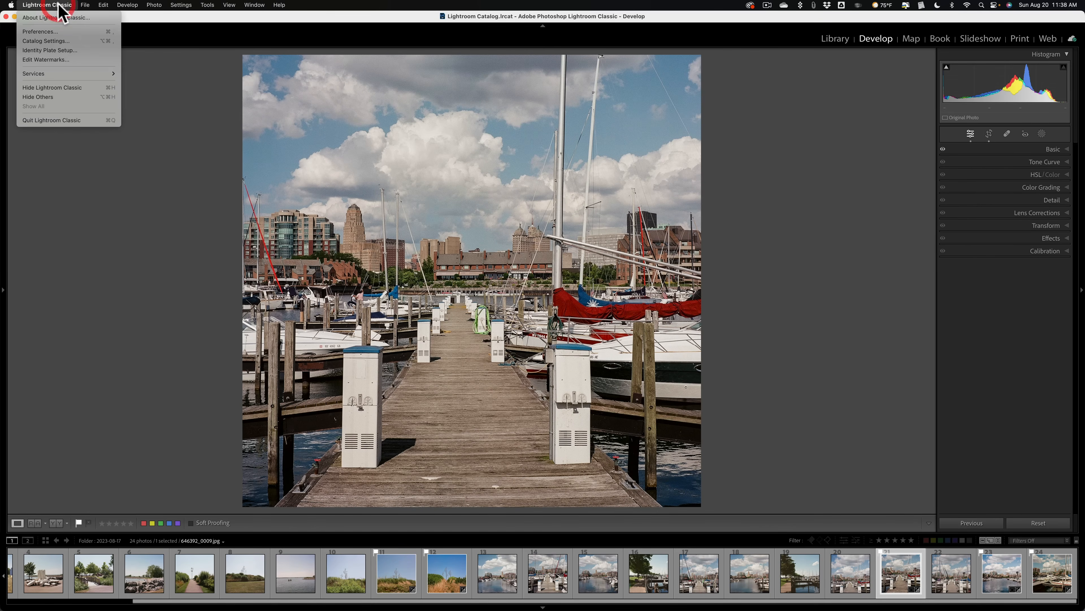
left_click(60, 32)
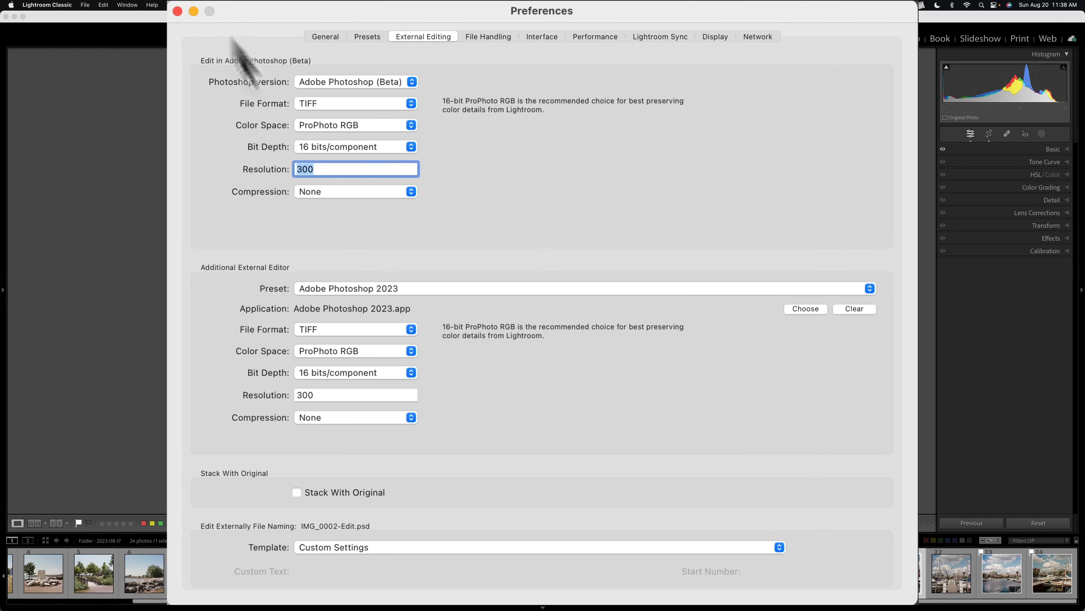
left_click(178, 10)
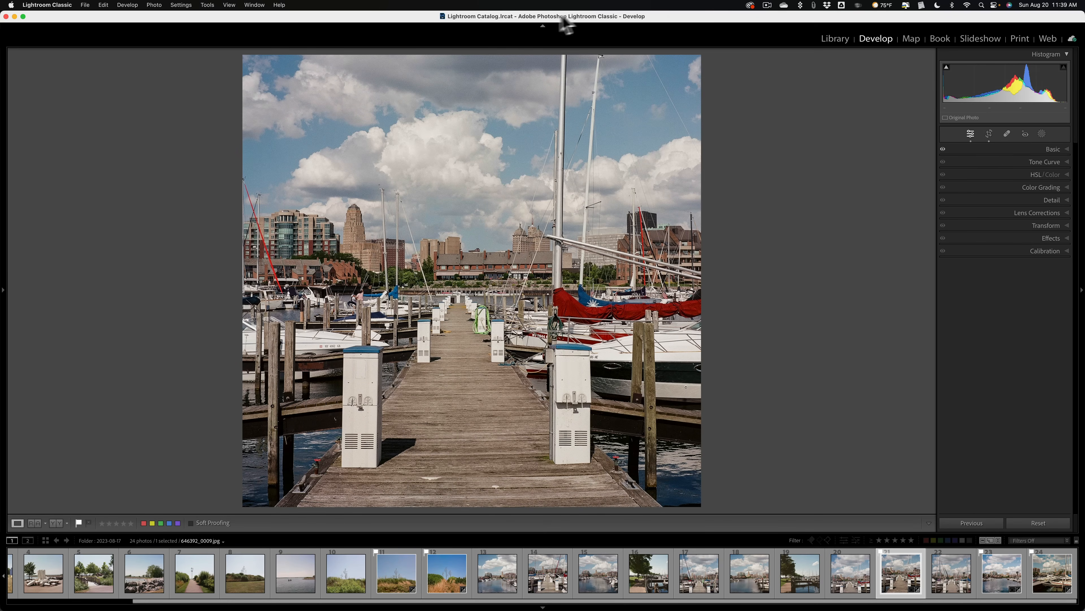
Switch to the Creative Cloud desktop app and show the Beta apps category of its application catalogue
left_click(750, 6)
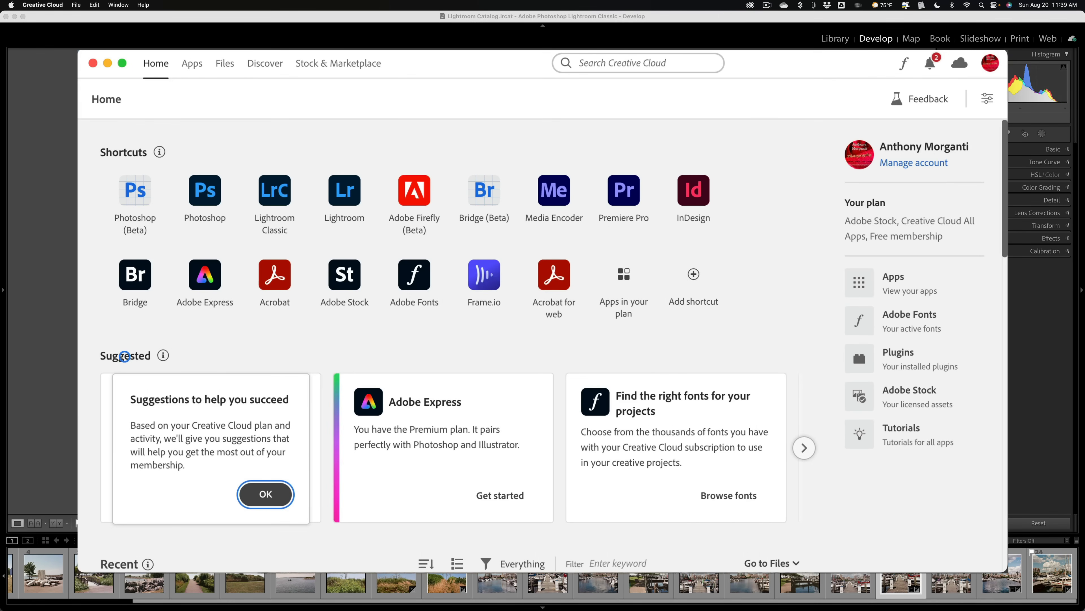
left_click(191, 66)
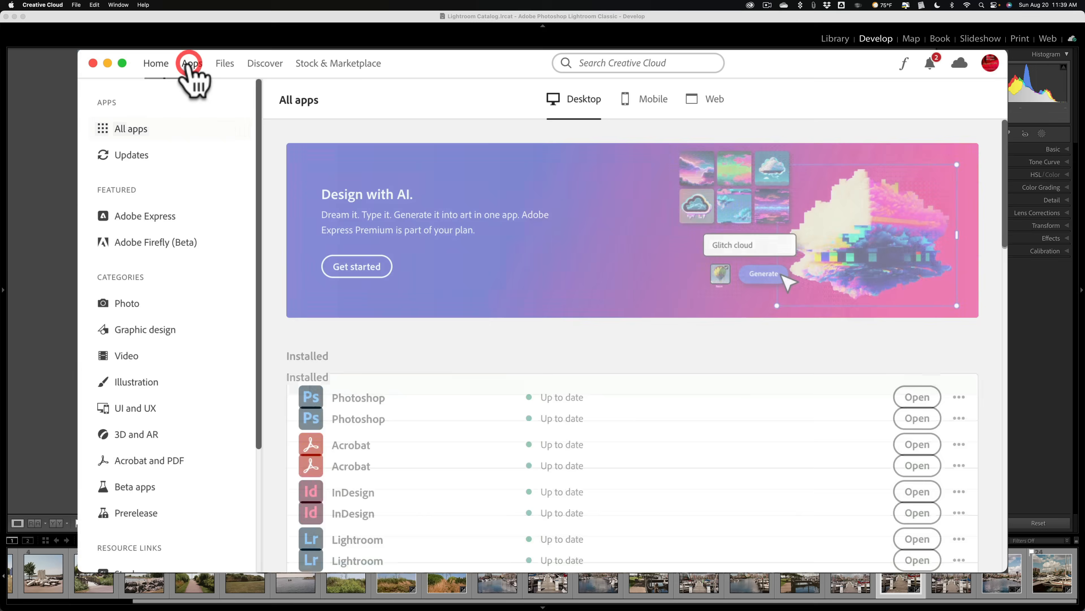
scroll(167, 287, "down", 2)
scroll(161, 286, "down", 3)
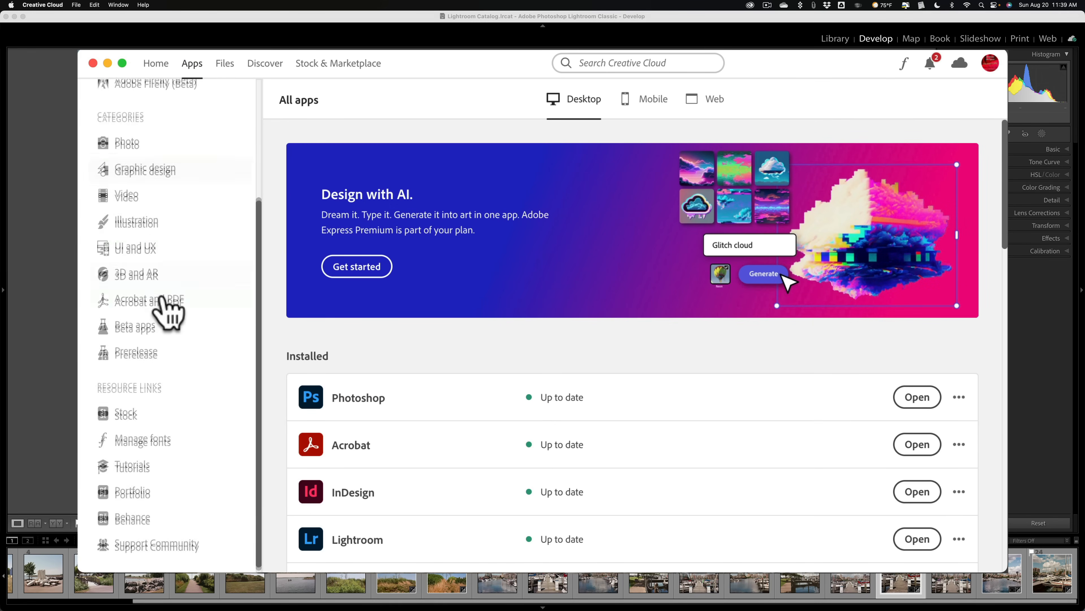
left_click(133, 323)
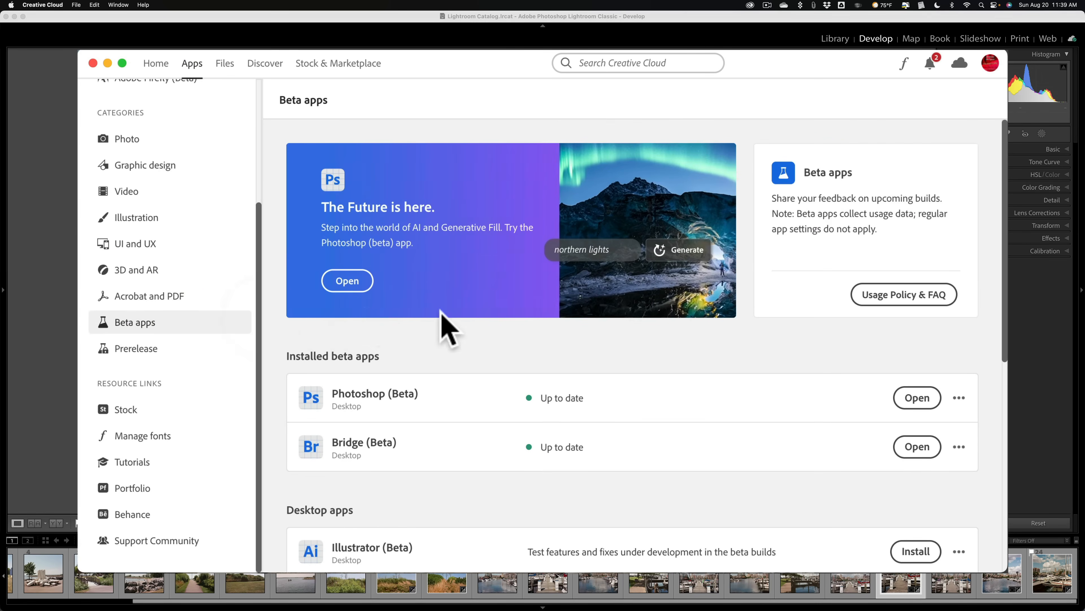
Examine the installed beta apps and the beta desktop apps available to install, and close the Creative Cloud window
scroll(431, 330, "down", 2)
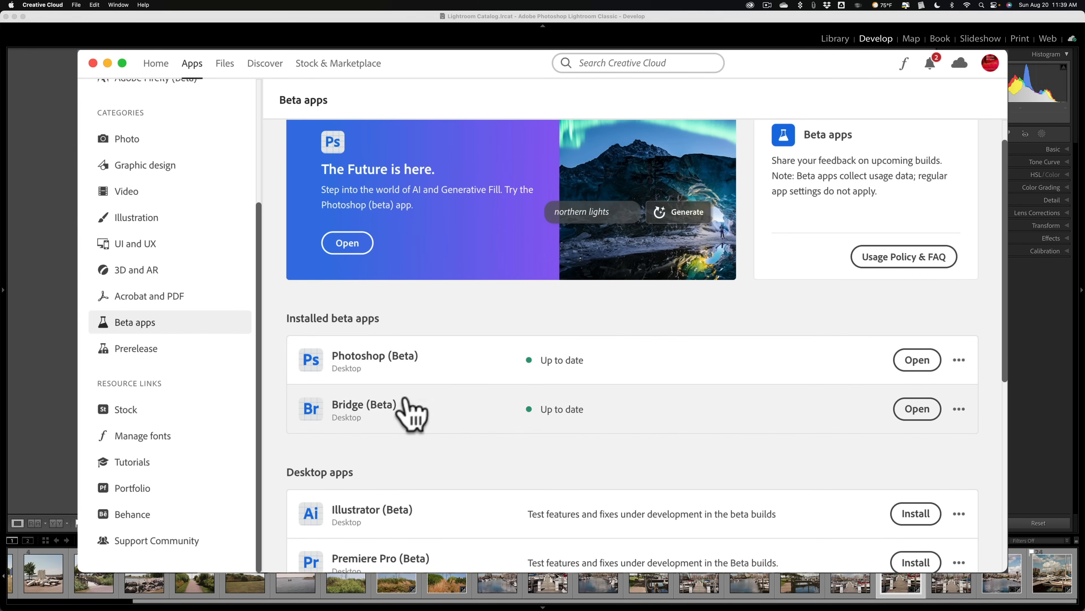
scroll(475, 417, "down", 6)
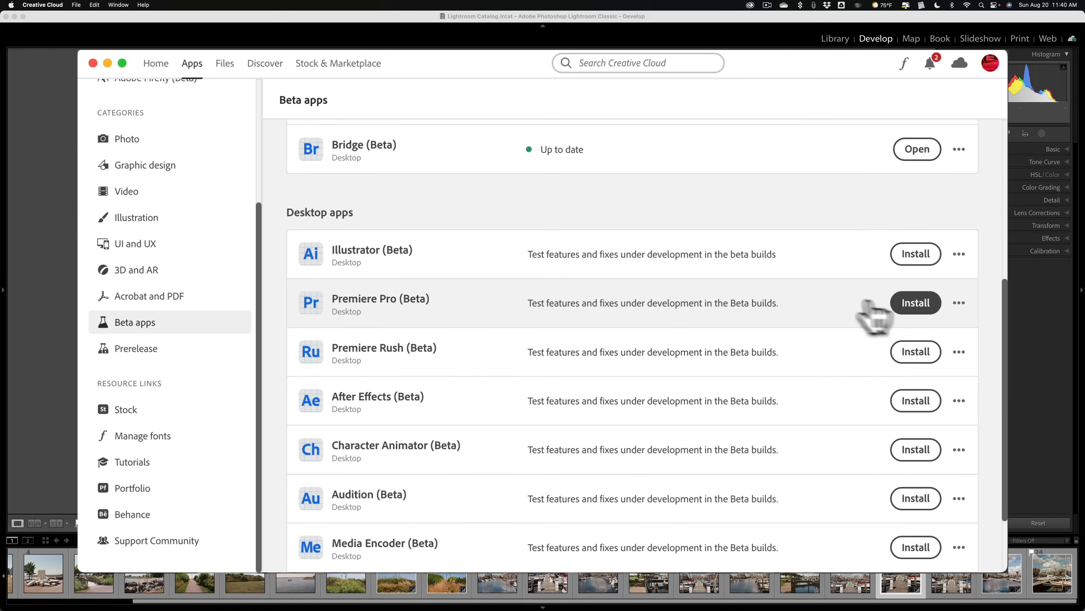
scroll(860, 308, "up", 7)
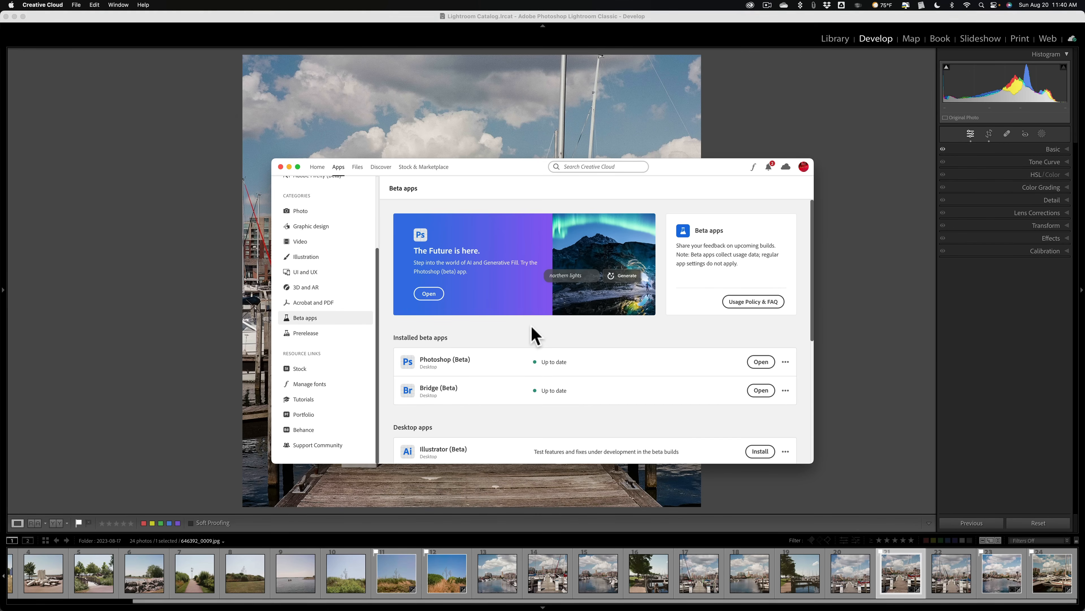
left_click(280, 166)
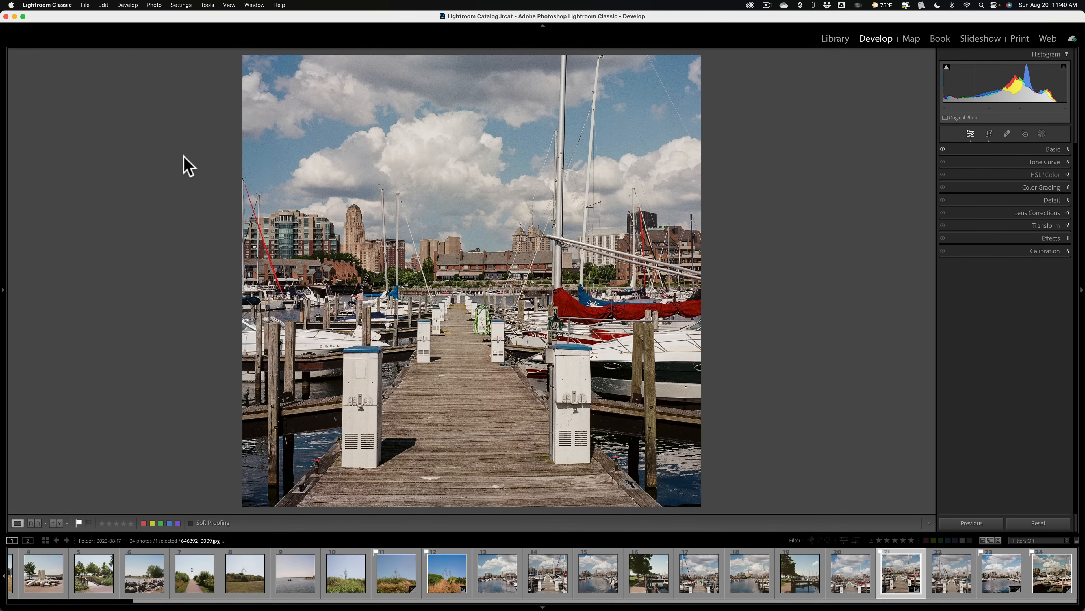